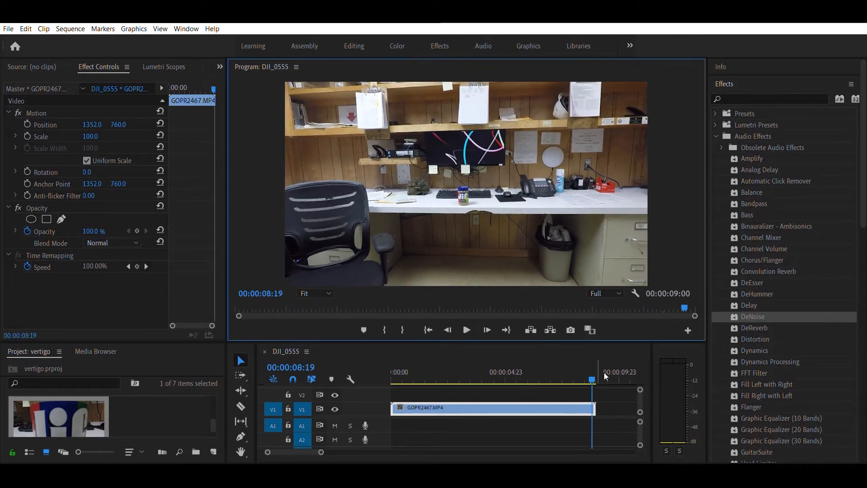
- Start Position and Scale keyframes for the GOPR2467.MP4 clip at 00:00:02:05
{"action": "left_click_drag", "start_coordinate": [594, 372], "coordinate": [440, 373]}
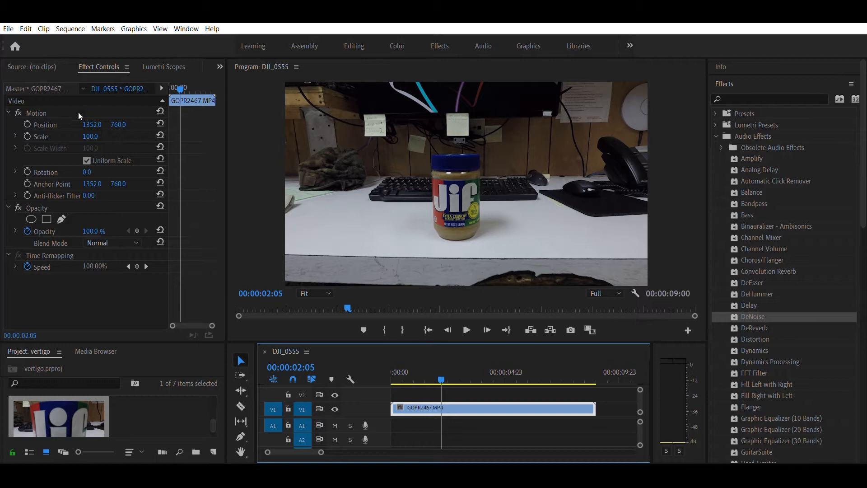
{"action": "left_click", "coordinate": [27, 124]}
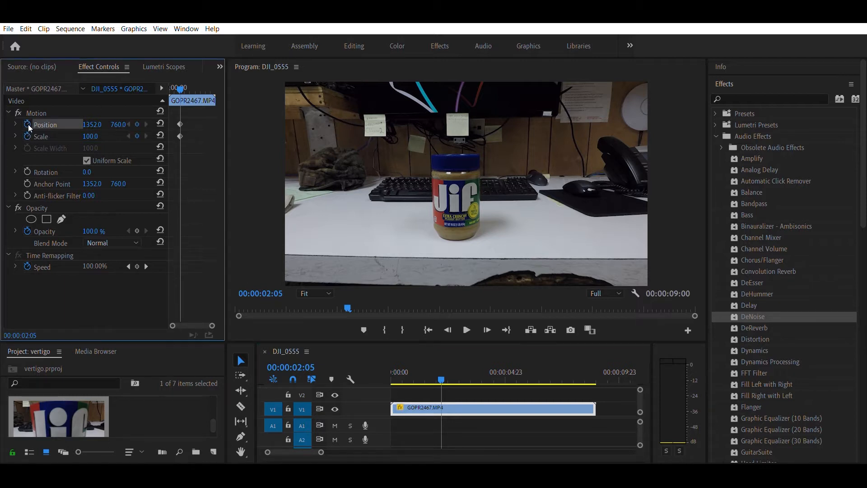
{"action": "left_click", "coordinate": [28, 136]}
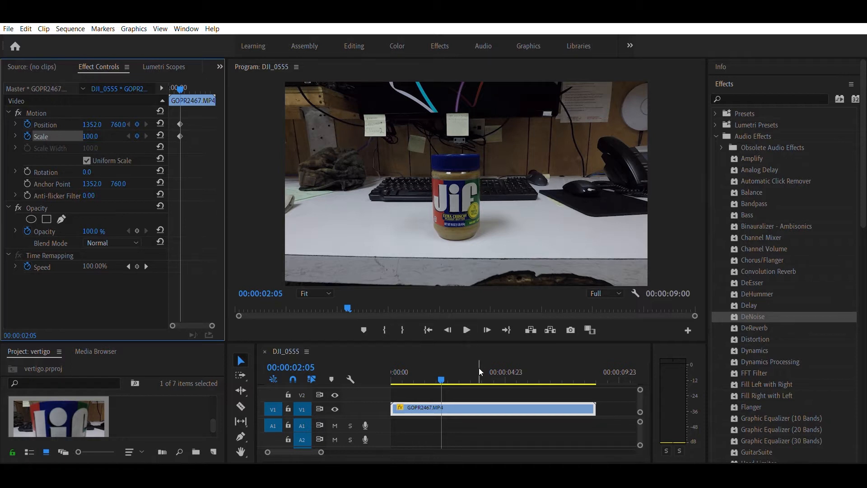
- Split the GOPR2467.MP4 clip at 00:00:05:05 with the Razor tool and delete the part after the cut
{"action": "left_click", "coordinate": [443, 369]}
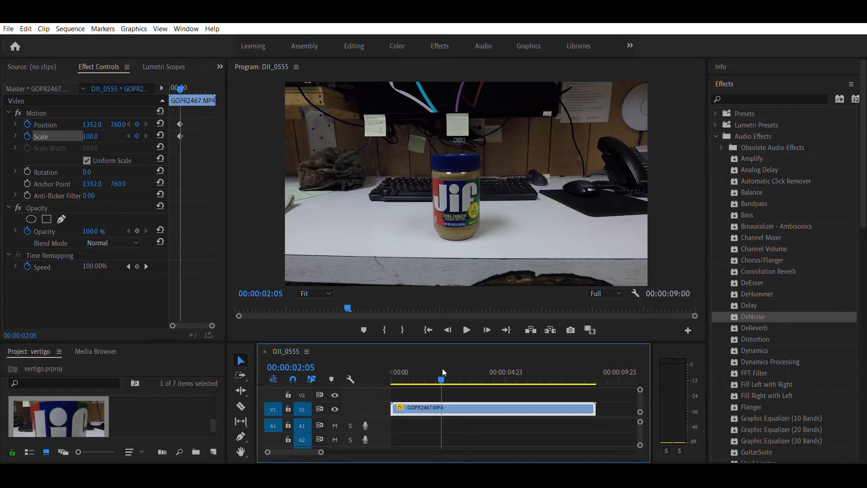
{"action": "left_click_drag", "start_coordinate": [442, 369], "coordinate": [511, 411]}
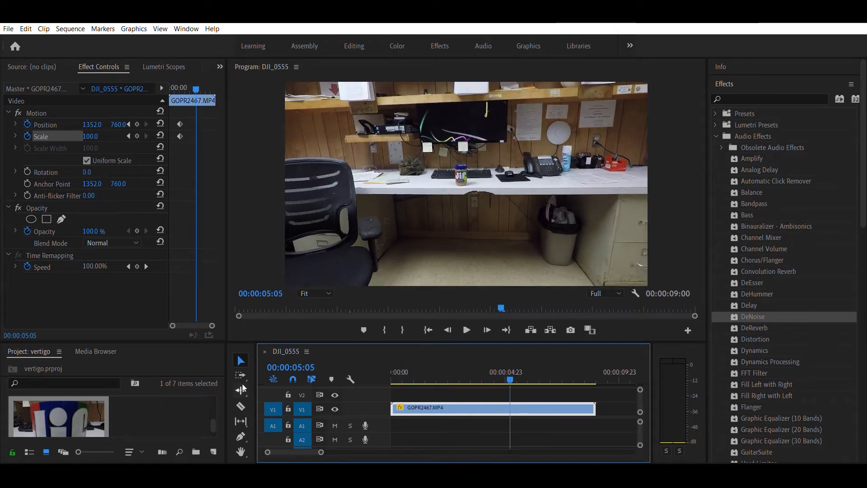
{"action": "left_click", "coordinate": [241, 406]}
{"action": "left_click", "coordinate": [511, 406]}
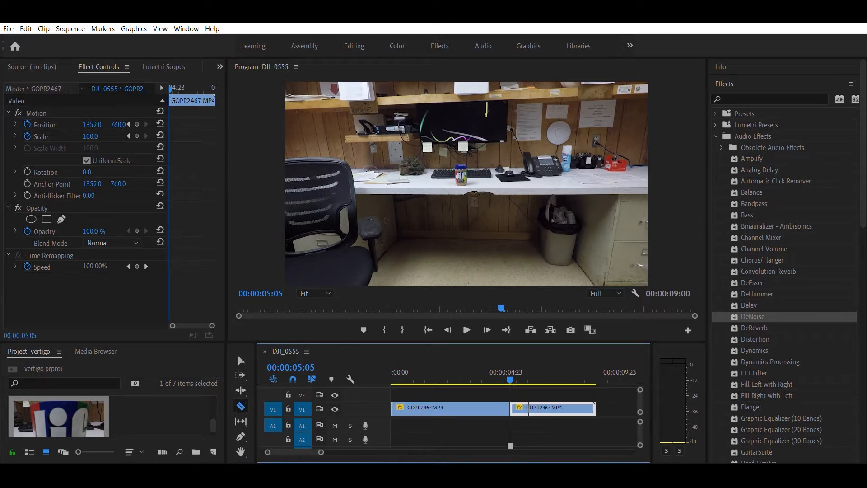
{"action": "key", "text": "Delete"}
- On the clip's last frame, 00:00:05:04, keyframe Scale at 388 and Position at 1395, 1197 to enlarge and reframe the jar
{"action": "left_click_drag", "start_coordinate": [508, 373], "coordinate": [441, 392]}
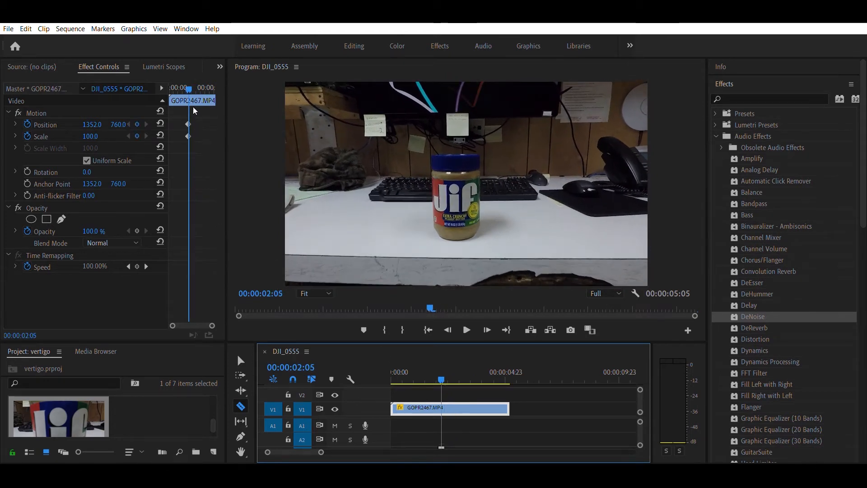
{"action": "left_click", "coordinate": [189, 125]}
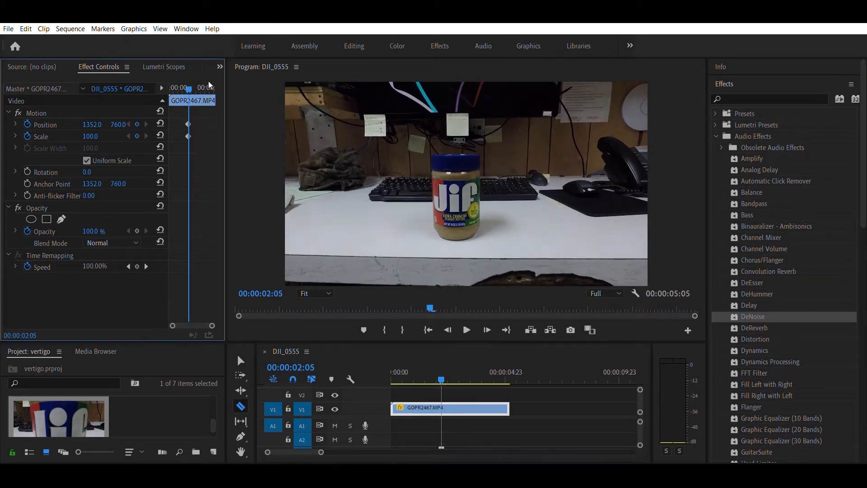
{"action": "left_click", "coordinate": [440, 367]}
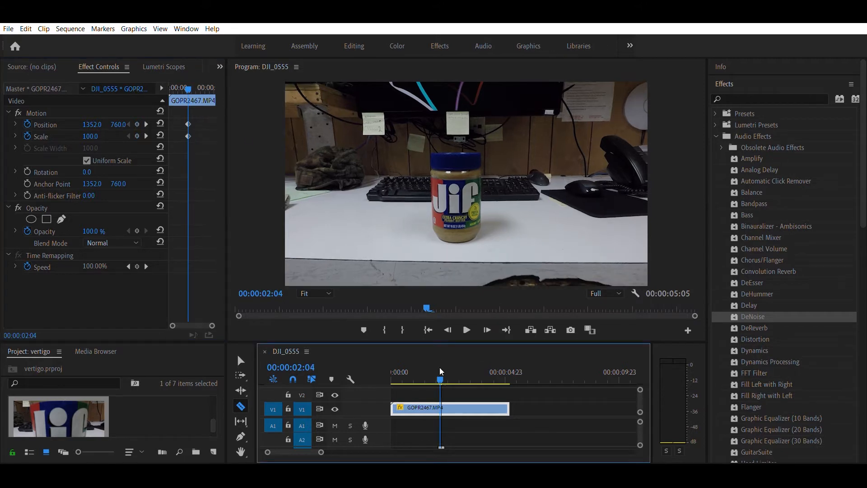
{"action": "left_click_drag", "start_coordinate": [442, 367], "coordinate": [508, 370]}
{"action": "left_click", "coordinate": [487, 326]}
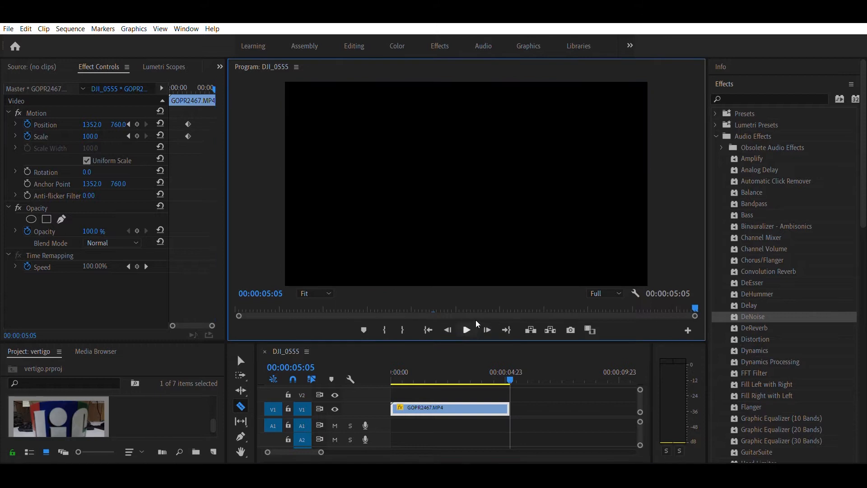
{"action": "left_click", "coordinate": [448, 323]}
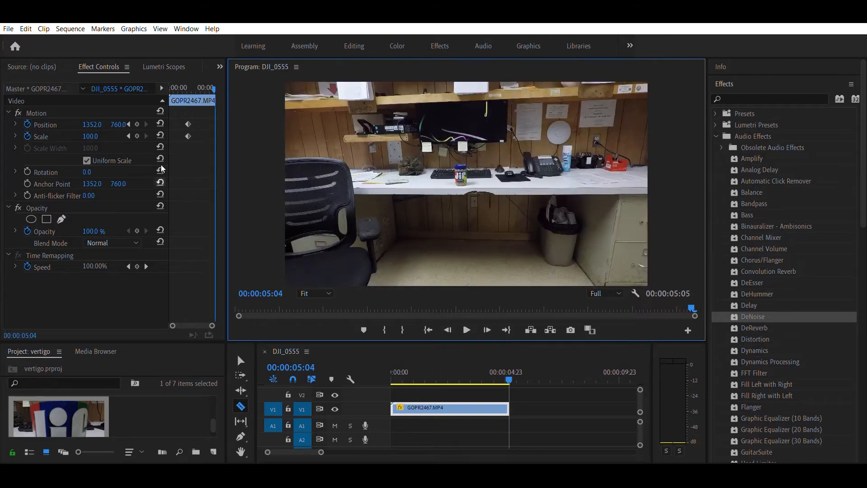
{"action": "left_click", "coordinate": [94, 123]}
{"action": "left_click_drag", "start_coordinate": [91, 136], "coordinate": [217, 136]}
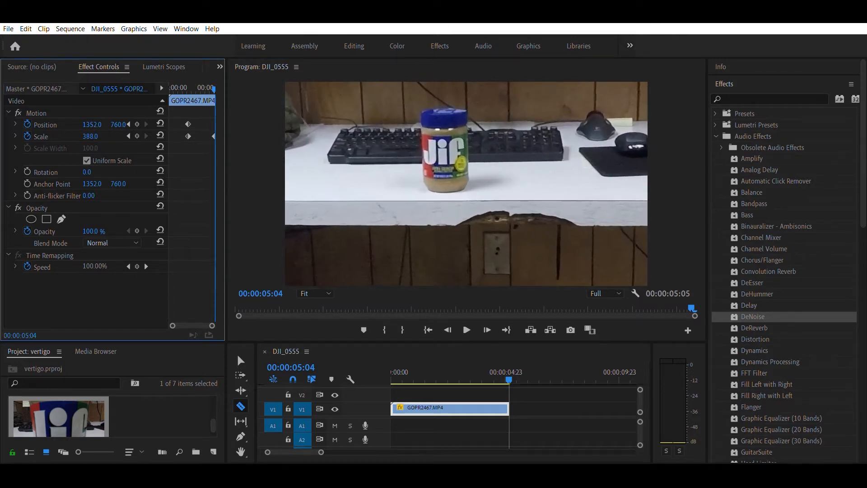
{"action": "left_click_drag", "start_coordinate": [118, 124], "coordinate": [206, 125]}
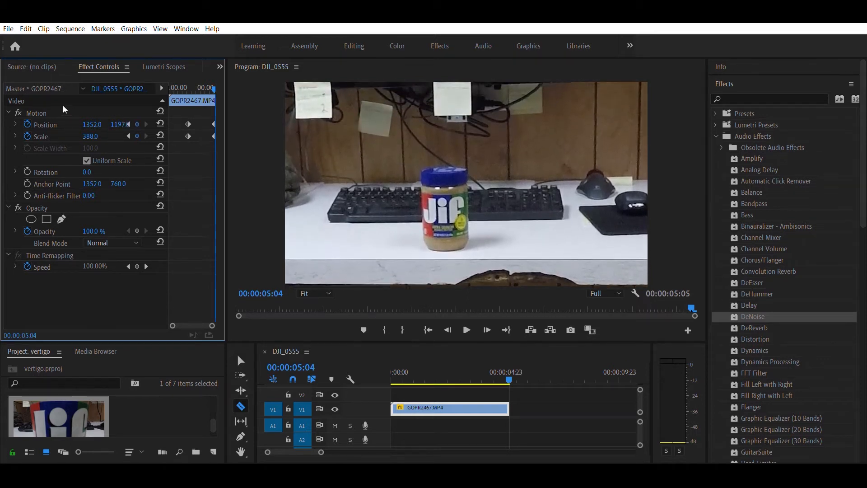
{"action": "left_click_drag", "start_coordinate": [91, 124], "coordinate": [111, 124]}
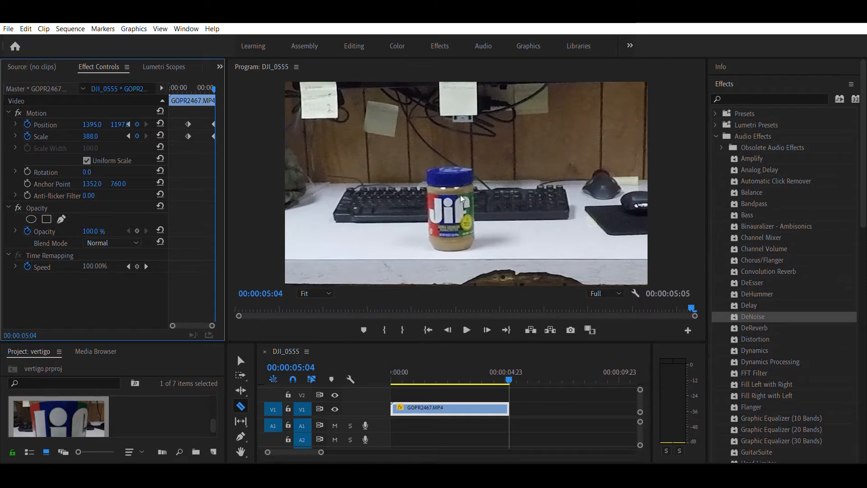
- Compare the jar with its size at the first keyframe, then keyframe Scale 484.9 and Position about 1558.4, 1151 at 00:00:05:03
{"action": "left_click", "coordinate": [508, 371]}
{"action": "left_click_drag", "start_coordinate": [505, 368], "coordinate": [439, 373]}
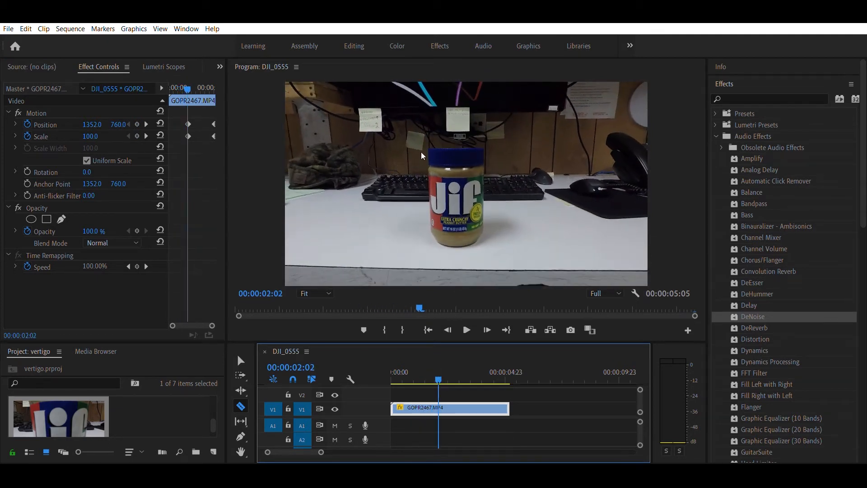
{"action": "left_click", "coordinate": [486, 162]}
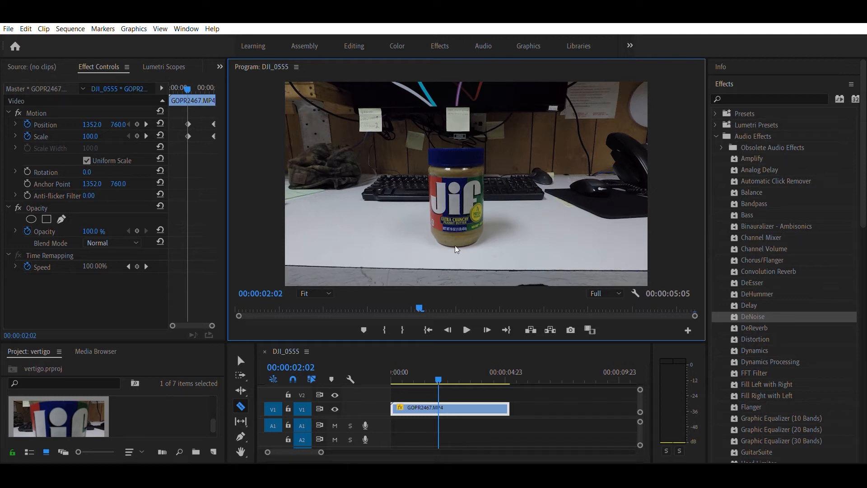
{"action": "left_click_drag", "start_coordinate": [437, 369], "coordinate": [508, 390]}
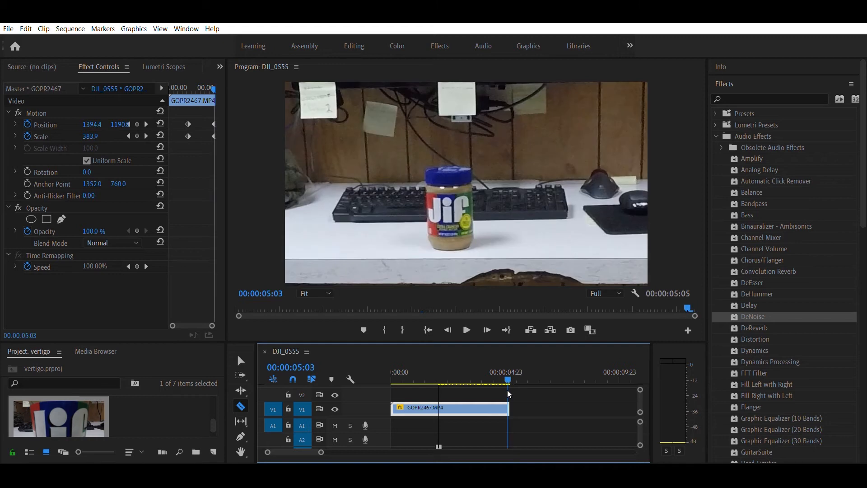
{"action": "mouse_move", "coordinate": [99, 131]}
{"action": "left_mouse_down"}
{"action": "mouse_move", "coordinate": [152, 132]}
{"action": "mouse_move", "coordinate": [127, 118]}
{"action": "mouse_move", "coordinate": [94, 124]}
{"action": "mouse_move", "coordinate": [122, 124]}
{"action": "mouse_move", "coordinate": [100, 116]}
{"action": "left_mouse_up"}
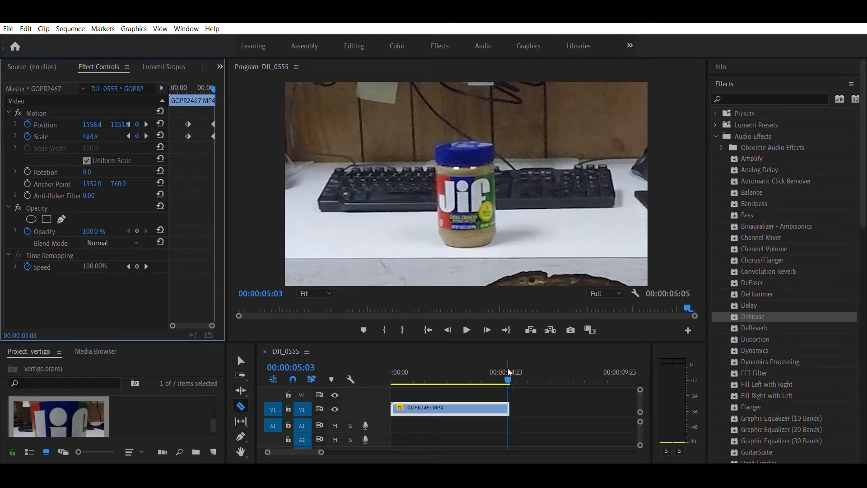
- Play the clip from near its beginning twice to review the animated zoom on the jar
{"action": "left_click_drag", "start_coordinate": [508, 374], "coordinate": [375, 373]}
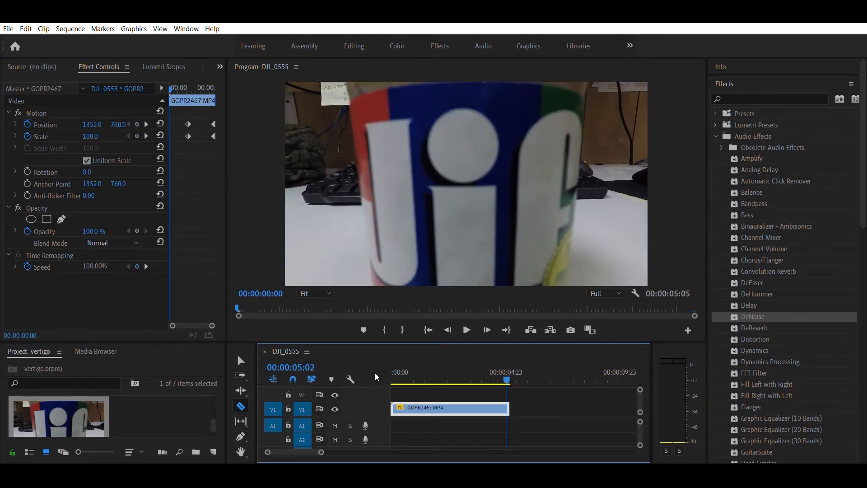
{"action": "left_click", "coordinate": [468, 322]}
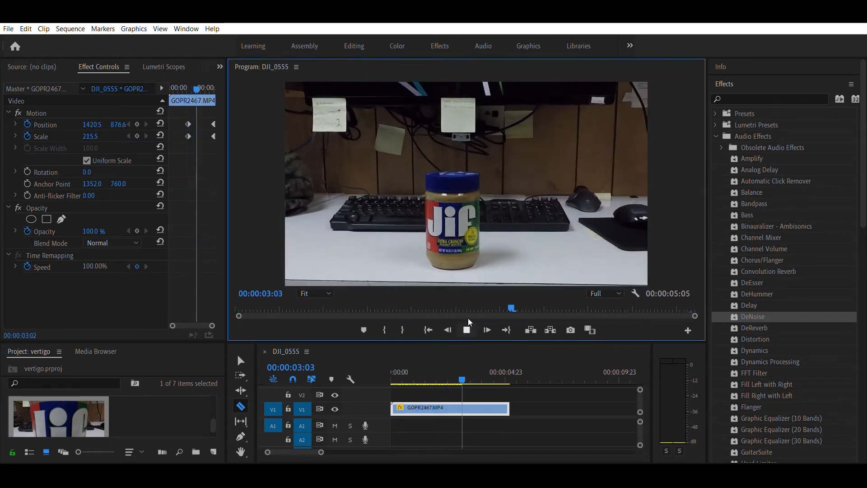
{"action": "left_click", "coordinate": [468, 318]}
{"action": "left_click_drag", "start_coordinate": [484, 369], "coordinate": [426, 368]}
{"action": "left_click", "coordinate": [401, 372]}
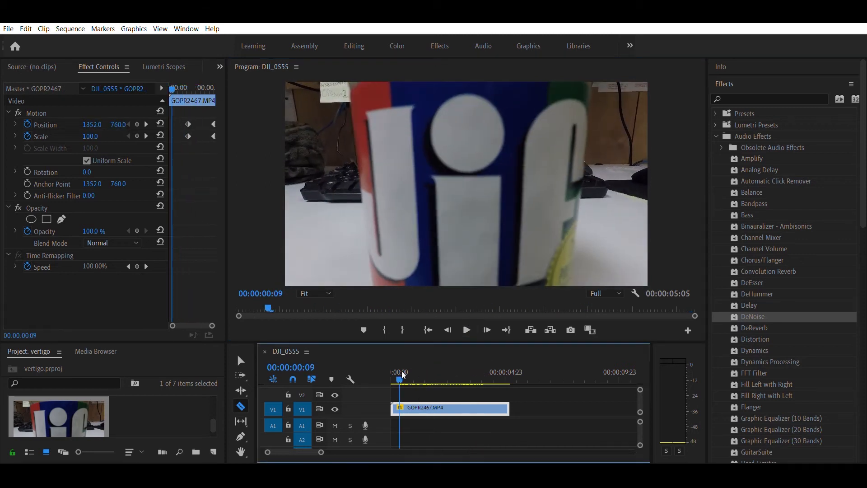
{"action": "left_click", "coordinate": [467, 326]}
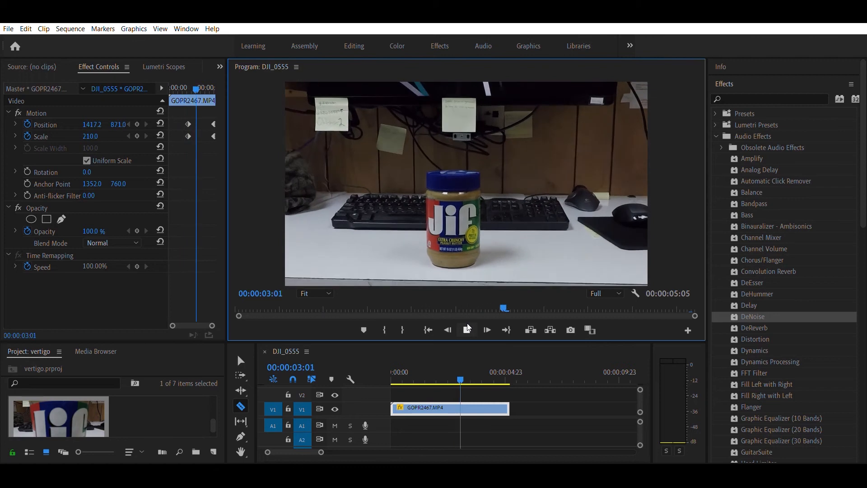
{"action": "left_click", "coordinate": [467, 323]}
- Examine the jar's size and placement in the clip's final frames, replay the clip, and scrub back near the first keyframe
{"action": "mouse_move", "coordinate": [507, 364]}
{"action": "left_mouse_down"}
{"action": "mouse_move", "coordinate": [493, 374]}
{"action": "mouse_move", "coordinate": [509, 370]}
{"action": "left_mouse_up"}
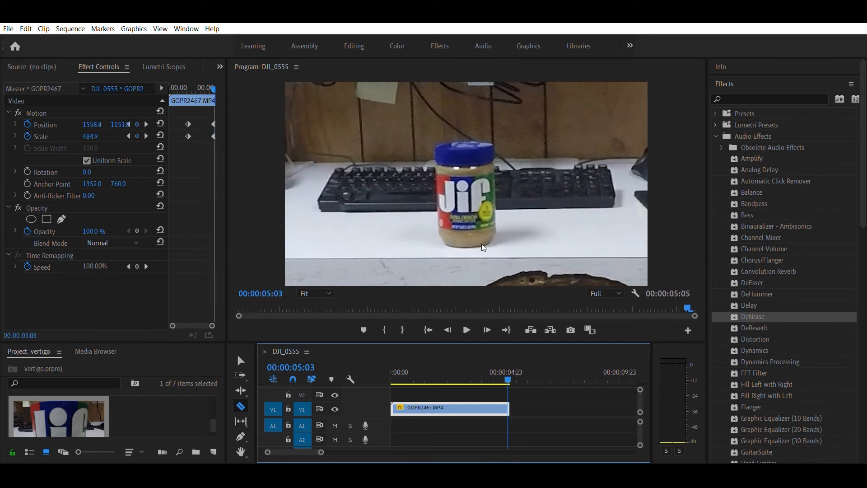
{"action": "mouse_move", "coordinate": [509, 365]}
{"action": "left_mouse_down"}
{"action": "mouse_move", "coordinate": [440, 381]}
{"action": "mouse_move", "coordinate": [508, 382]}
{"action": "left_mouse_up"}
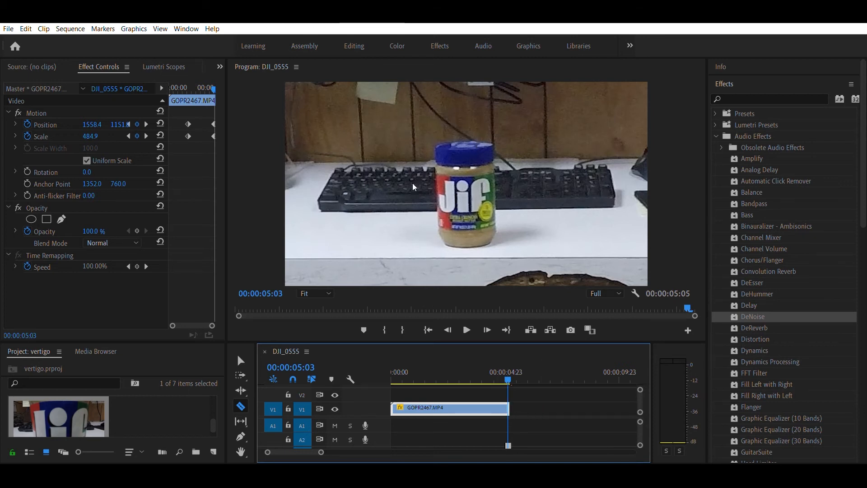
{"action": "left_click_drag", "start_coordinate": [507, 367], "coordinate": [500, 385]}
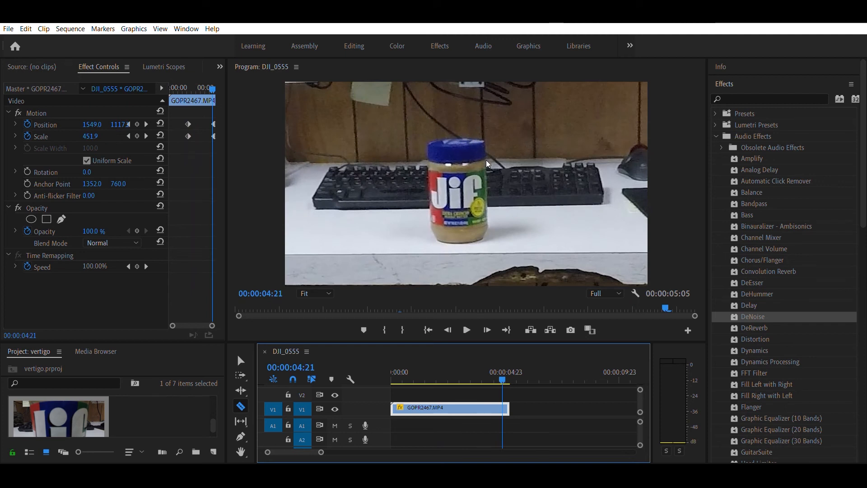
{"action": "left_click", "coordinate": [467, 329]}
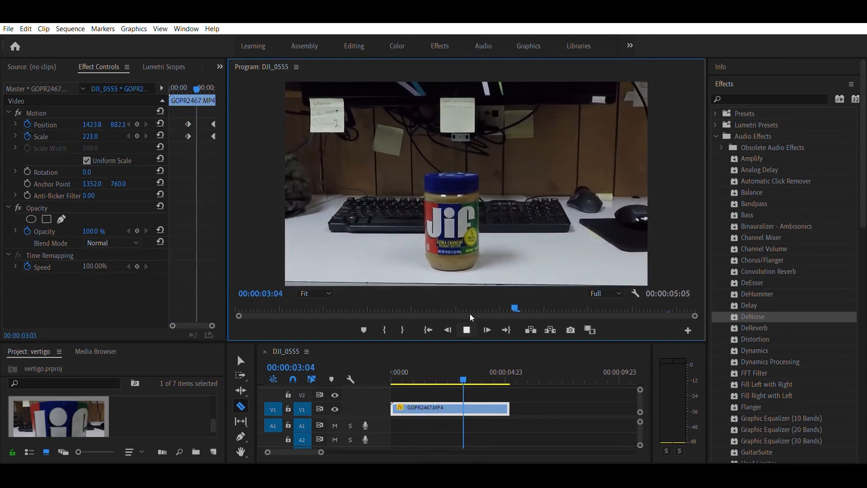
{"action": "left_click", "coordinate": [468, 325]}
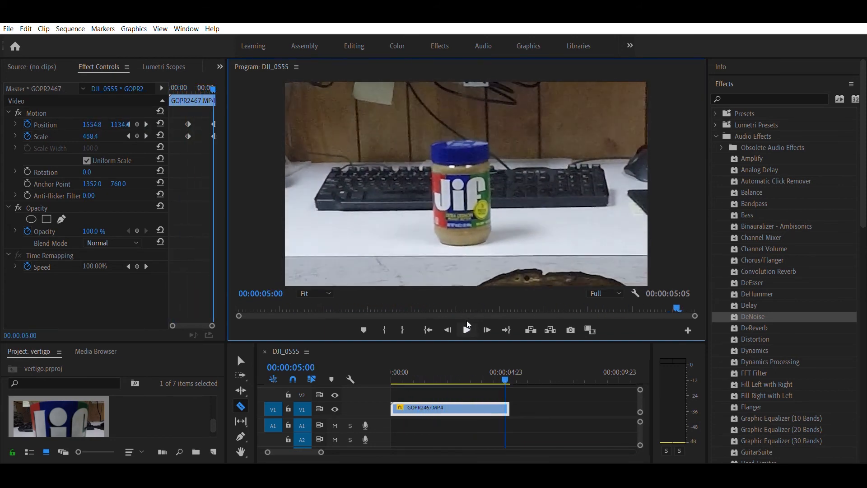
{"action": "left_click_drag", "start_coordinate": [506, 370], "coordinate": [449, 372]}
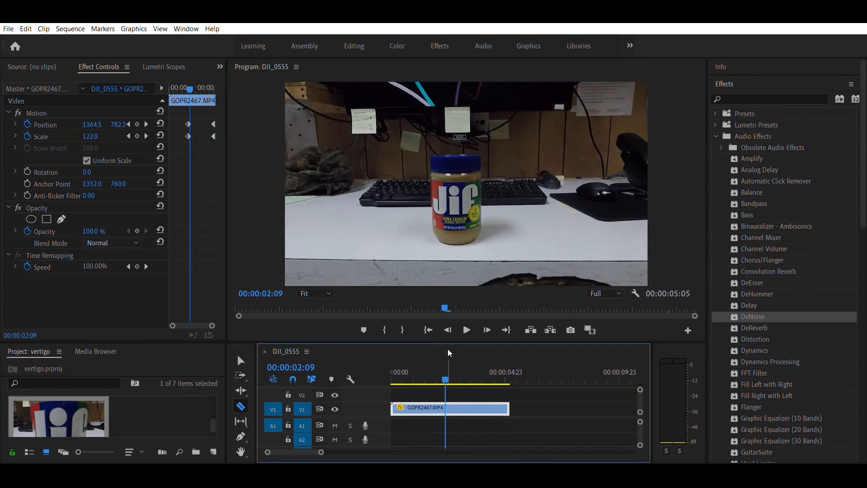